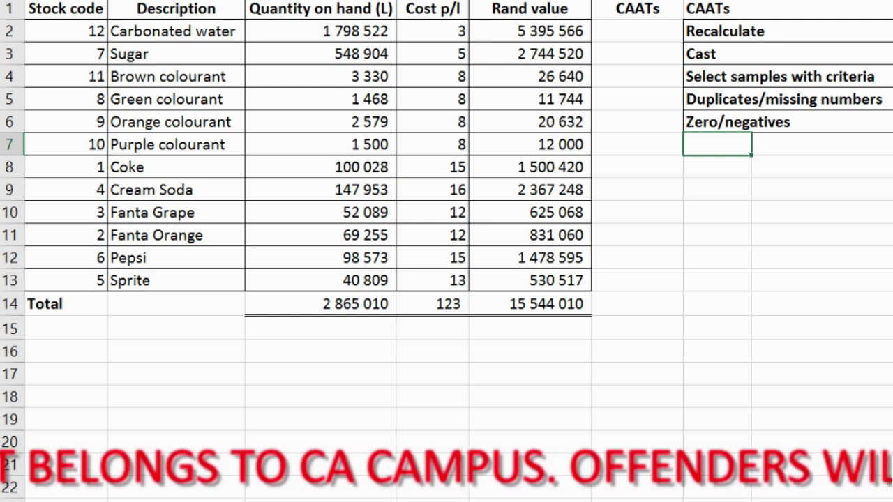
Step: Recalculate the Rand values in the CAATs column by entering =C2*D2 in F2 and filling the formula down to F13
{"action": "left_click", "coordinate": [320, 9]}
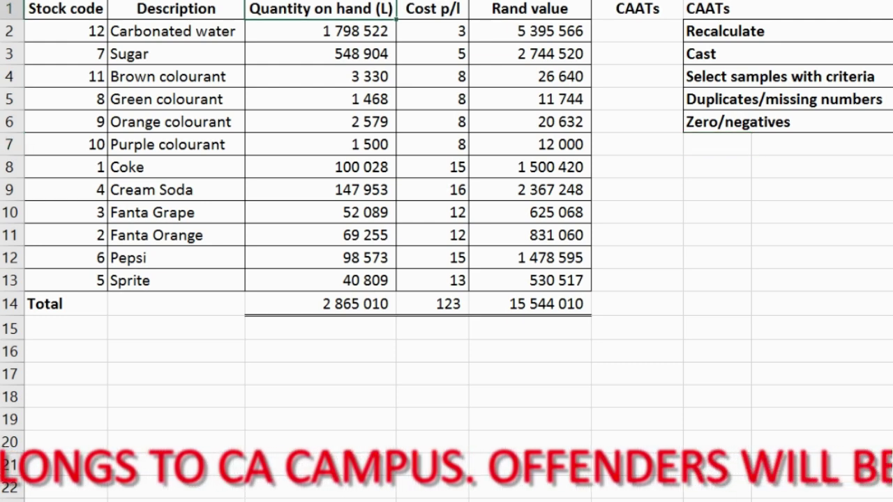
{"action": "left_click", "coordinate": [506, 7]}
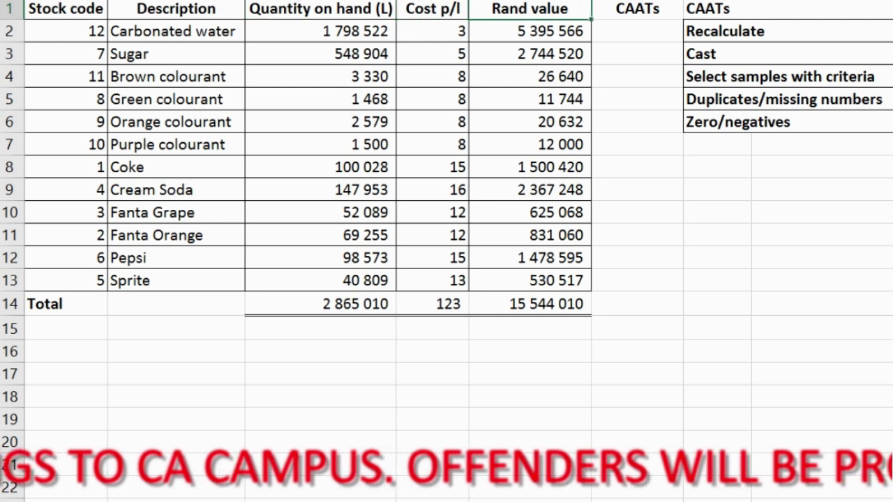
{"action": "left_click_drag", "start_coordinate": [637, 8], "coordinate": [637, 303]}
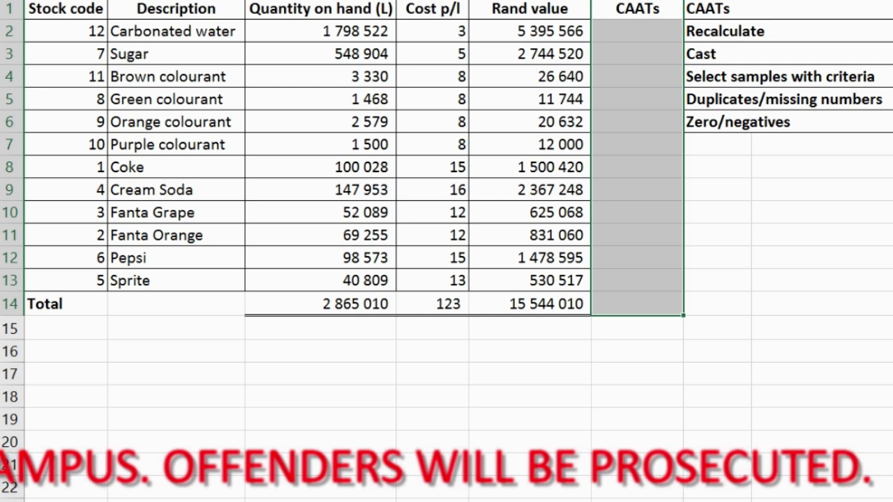
{"action": "key", "text": "Down"}
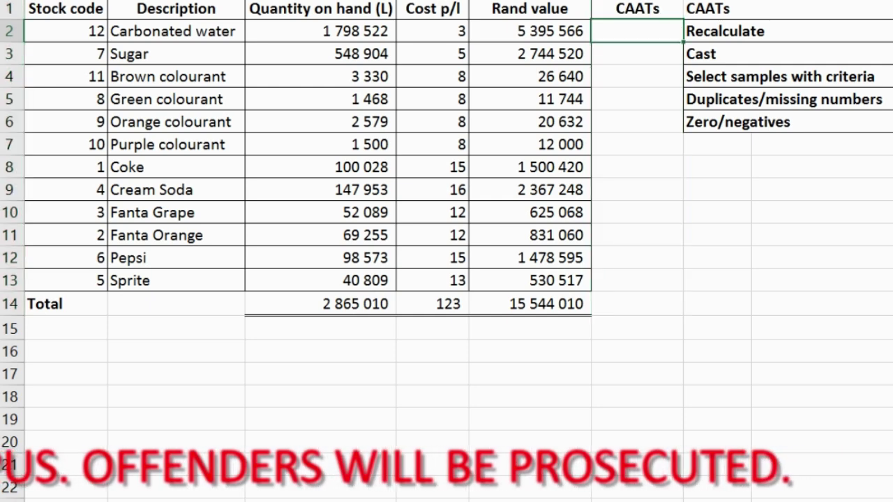
{"action": "type", "text": "="}
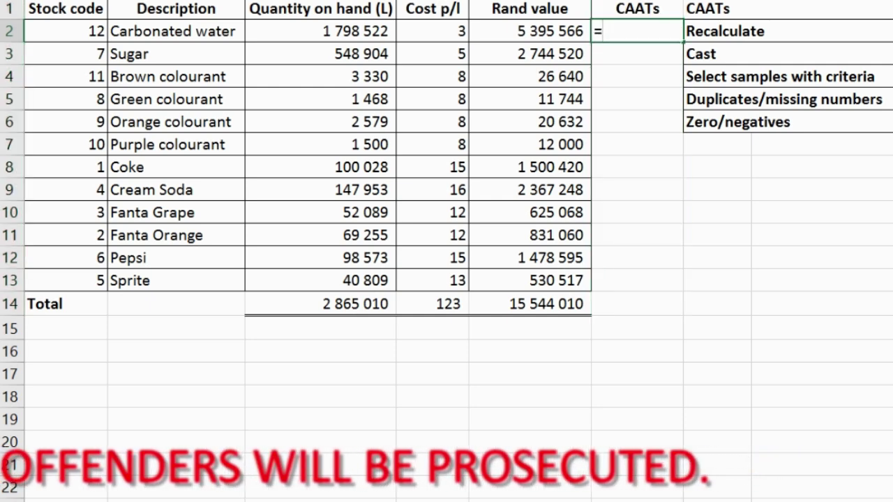
{"action": "key", "text": "Left"}
{"action": "key", "text": "Left"}
{"action": "key", "text": "Left"}
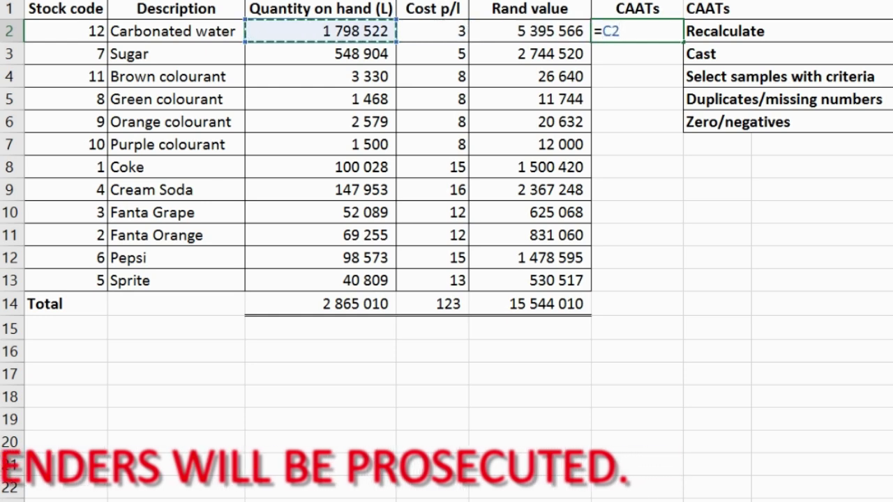
{"action": "type", "text": "*"}
{"action": "key", "text": "Left"}
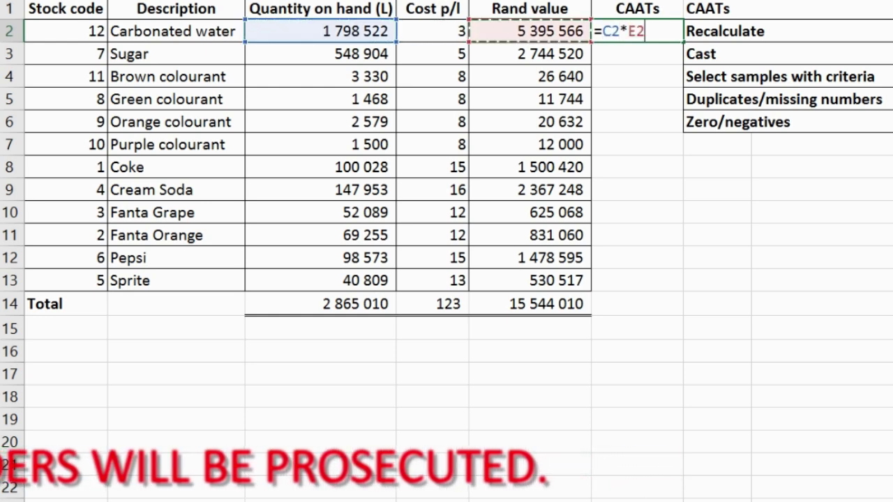
{"action": "key", "text": "Left"}
{"action": "key", "text": "Return"}
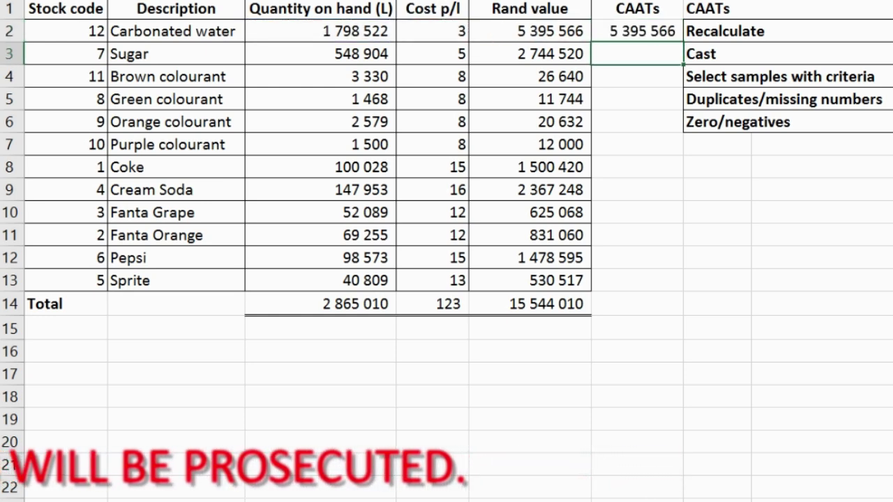
{"action": "key", "text": "Up"}
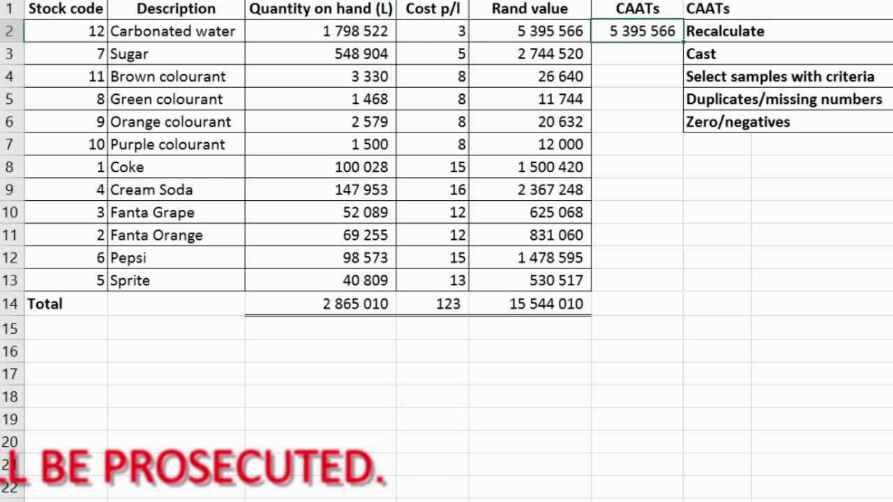
{"action": "left_click_drag", "start_coordinate": [683, 42], "coordinate": [681, 290]}
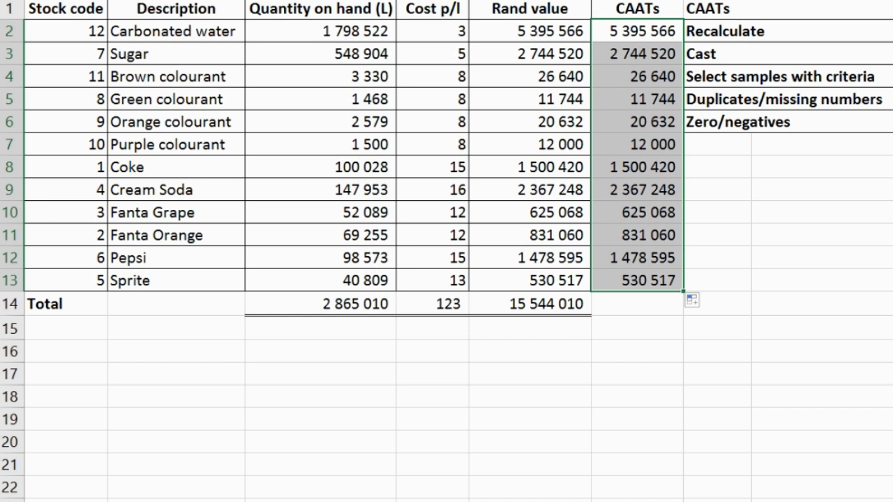
Step: Cast the recalculated values with =SUM(F2:F13) in F14 and compare the result with the Rand value total in E14
{"action": "left_click", "coordinate": [637, 303]}
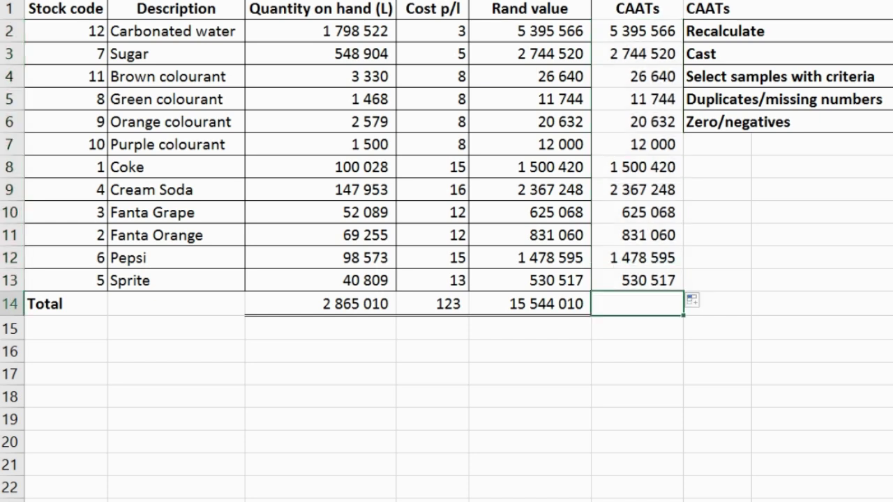
{"action": "left_click", "coordinate": [787, 54]}
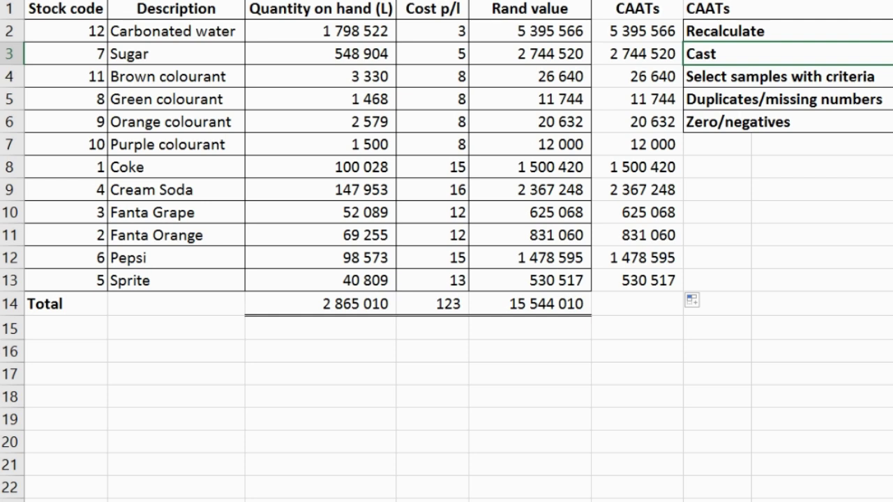
{"action": "left_click", "coordinate": [529, 30]}
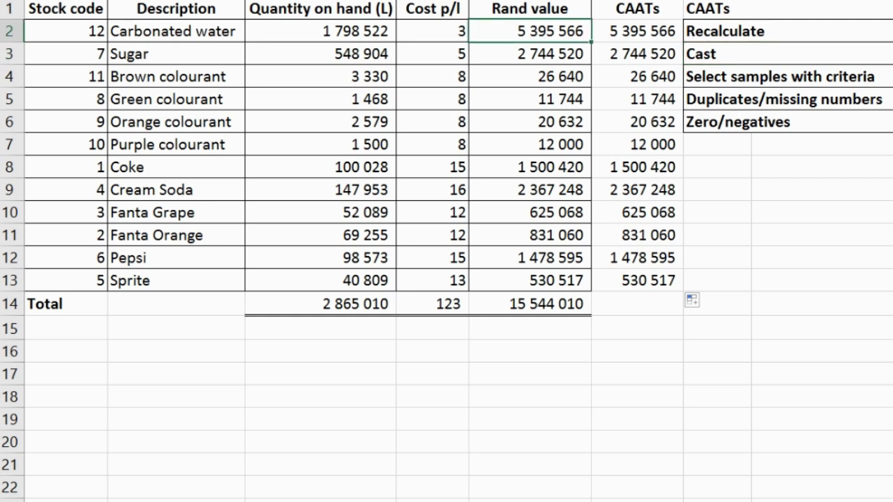
{"action": "key", "text": "Right"}
{"action": "key", "text": "Down"}
{"action": "key", "text": "Down"}
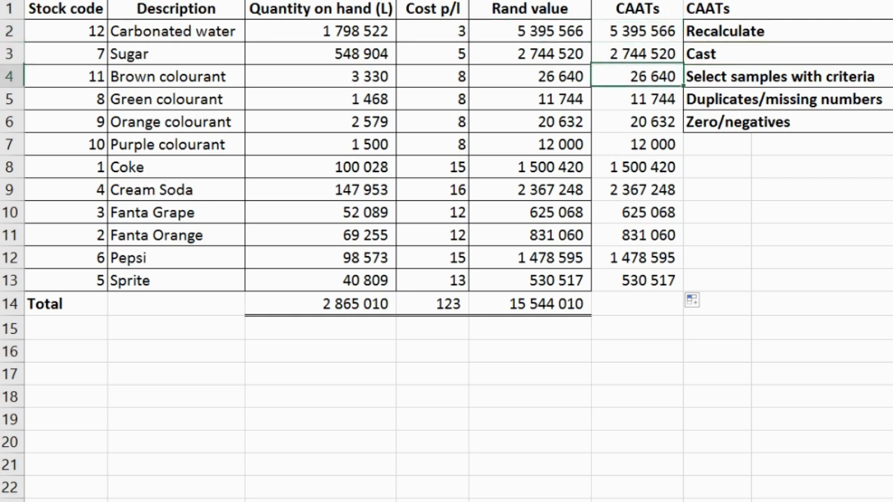
{"action": "left_click", "coordinate": [637, 122]}
{"action": "left_click", "coordinate": [637, 303]}
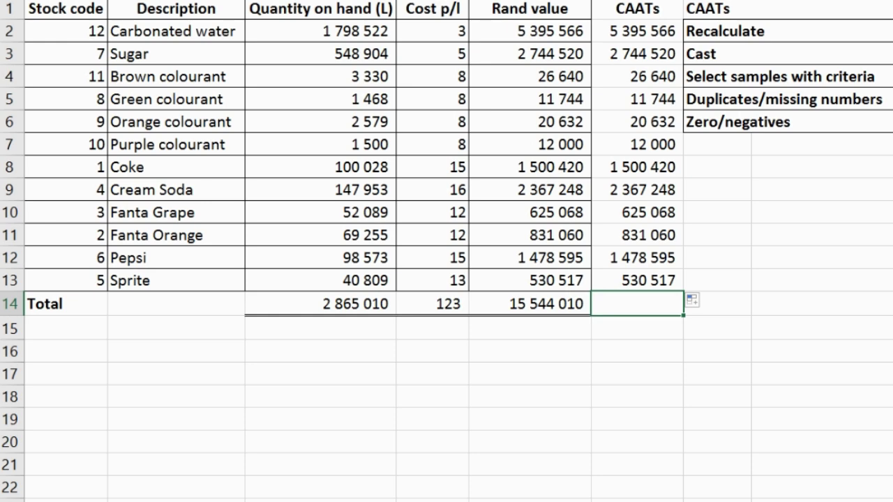
{"action": "type", "text": "="}
{"action": "key", "text": "alt+equal"}
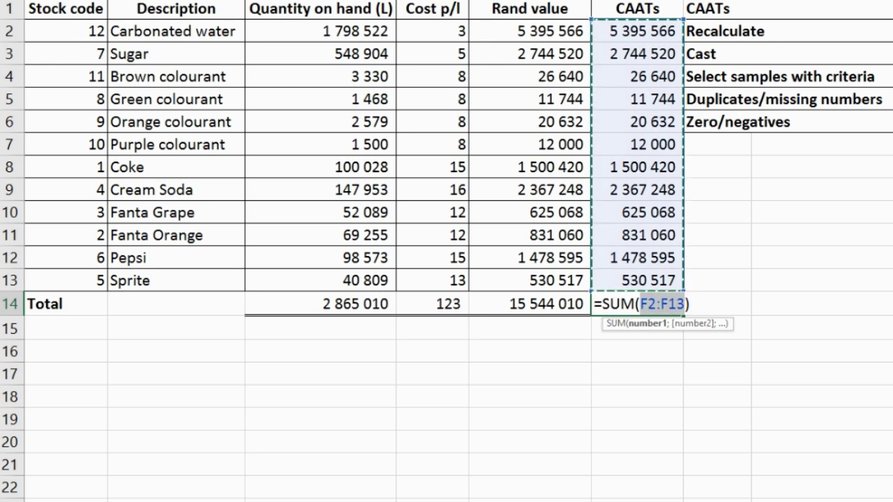
{"action": "key", "text": "Return"}
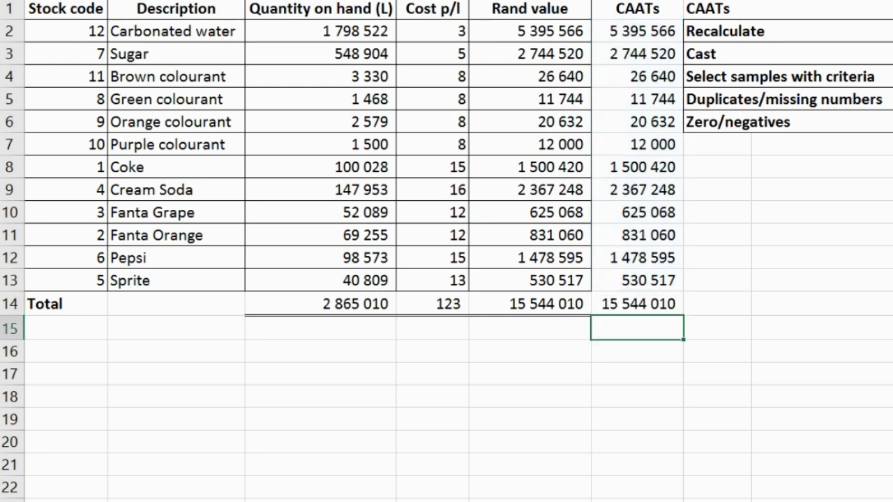
{"action": "left_click", "coordinate": [637, 303]}
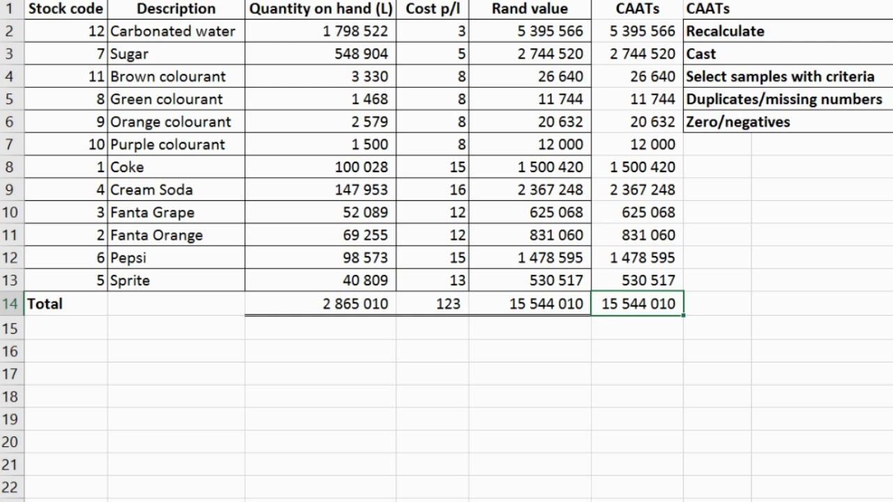
{"action": "left_click", "coordinate": [530, 303]}
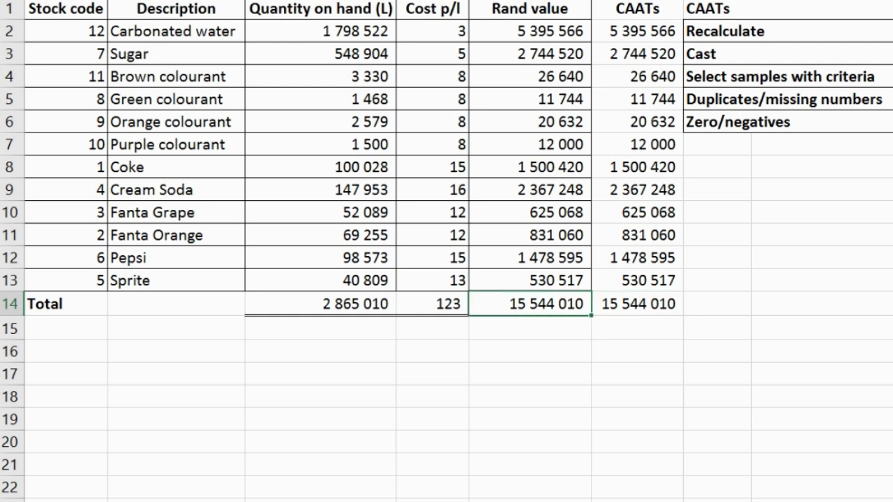
Step: Sort A1:F13 by Rand value from largest to smallest and select the high-value sample items in E2:E9
{"action": "left_click", "coordinate": [779, 76]}
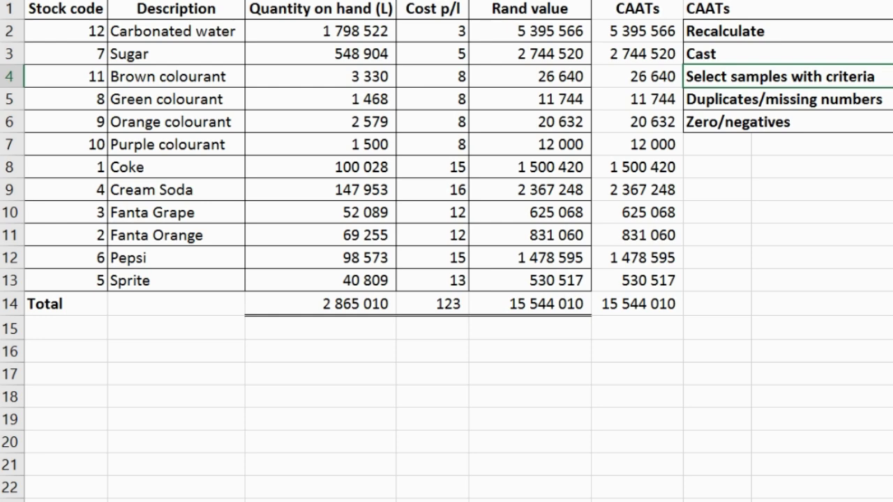
{"action": "mouse_move", "coordinate": [66, 8]}
{"action": "left_mouse_down"}
{"action": "mouse_move", "coordinate": [176, 31]}
{"action": "mouse_move", "coordinate": [718, 76]}
{"action": "mouse_move", "coordinate": [638, 212]}
{"action": "mouse_move", "coordinate": [638, 281]}
{"action": "left_mouse_up"}
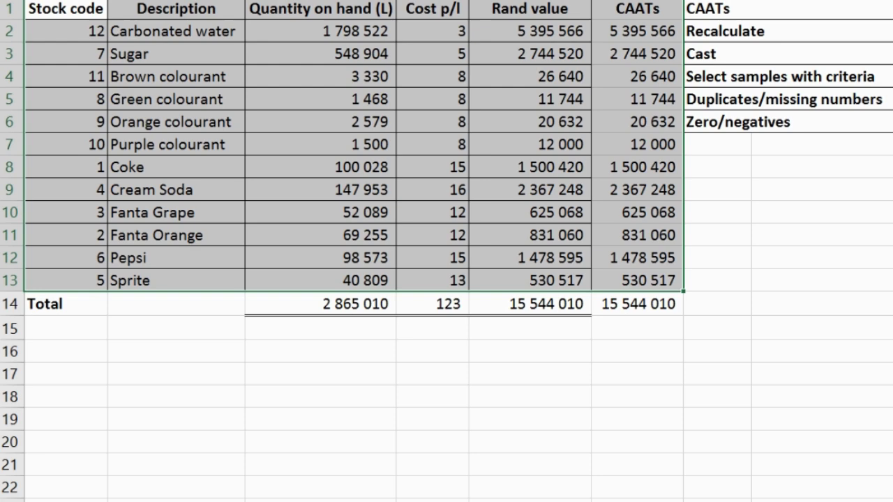
{"action": "key", "text": "alt+a"}
{"action": "key", "text": "s"}
{"action": "key", "text": "s"}
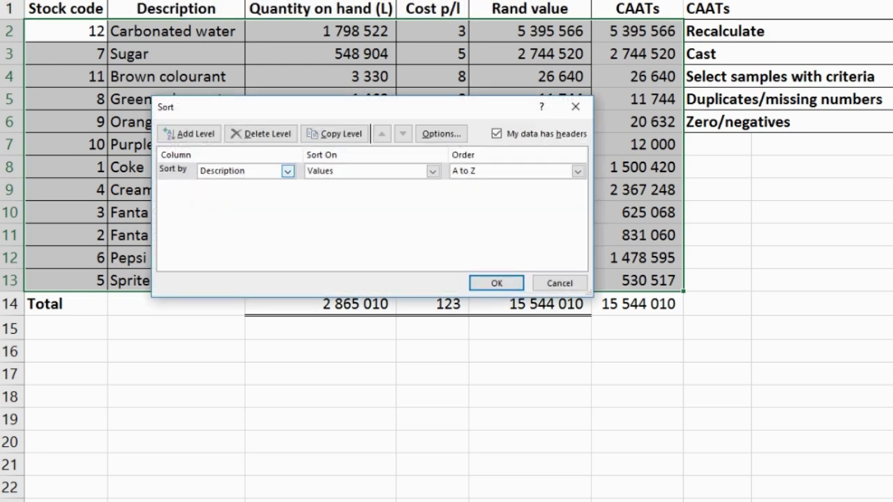
{"action": "left_click", "coordinate": [287, 171]}
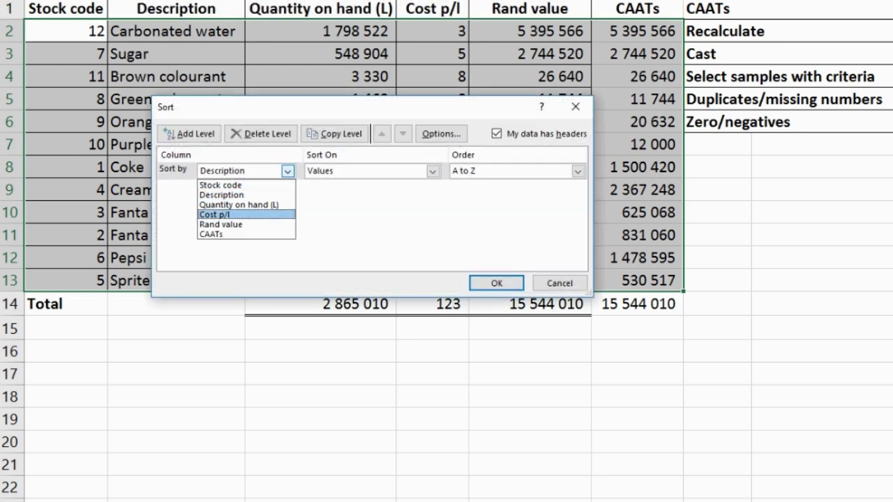
{"action": "left_click", "coordinate": [221, 224]}
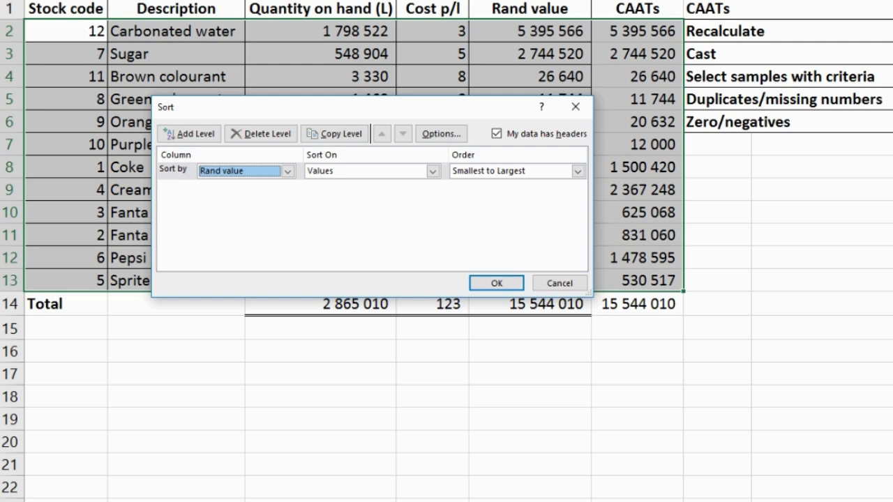
{"action": "left_click", "coordinate": [578, 171]}
{"action": "left_click", "coordinate": [488, 194]}
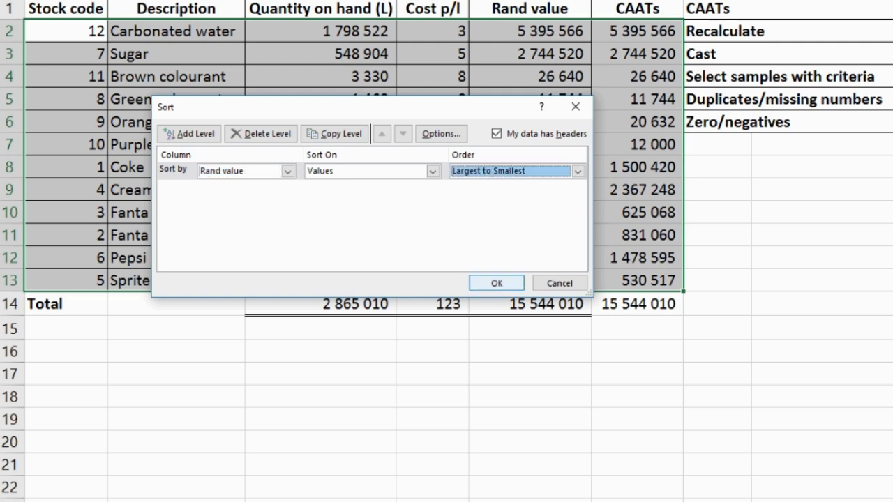
{"action": "left_click", "coordinate": [496, 283]}
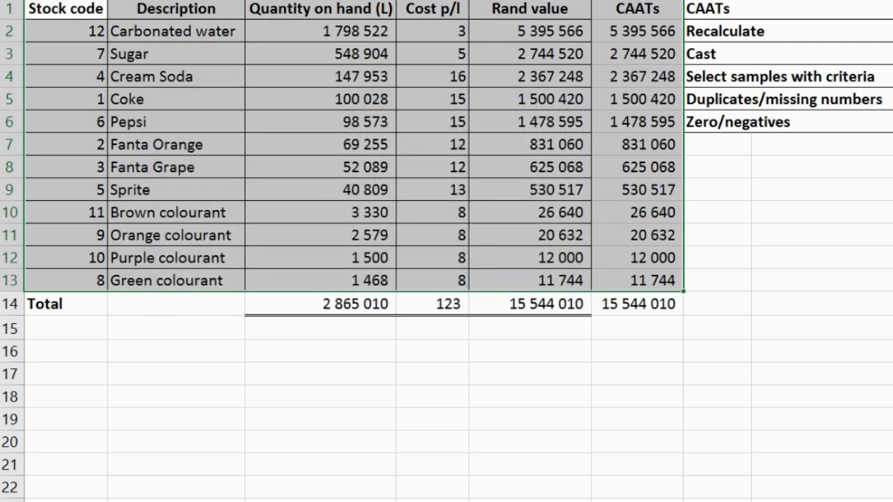
{"action": "left_click_drag", "start_coordinate": [530, 31], "coordinate": [531, 189]}
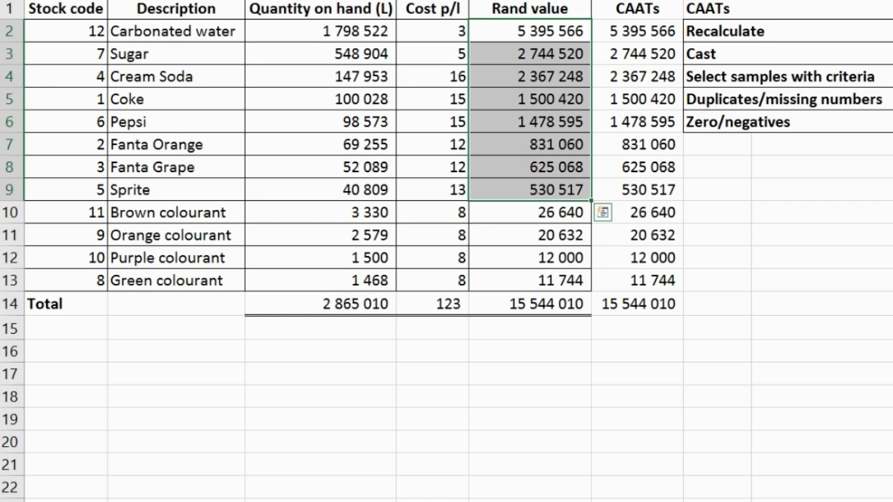
Step: Sort the stock list in A1:F13 by Stock code from smallest to largest
{"action": "left_click", "coordinate": [786, 99]}
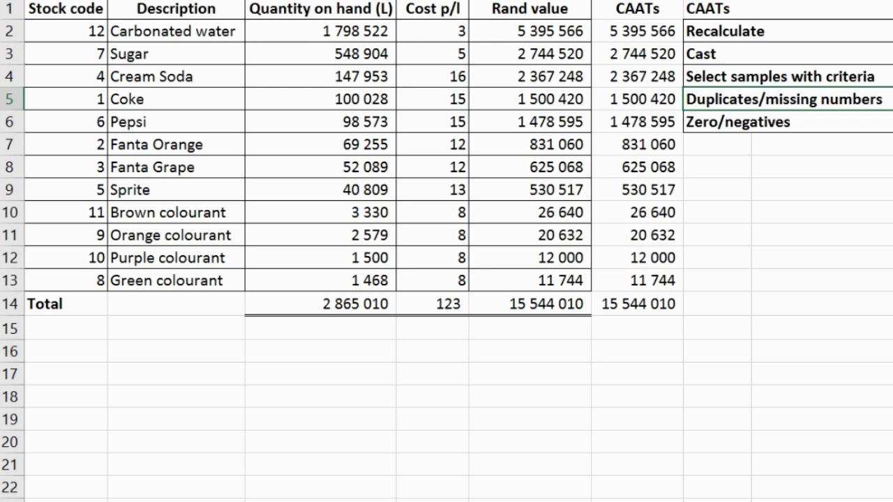
{"action": "left_click_drag", "start_coordinate": [67, 8], "coordinate": [635, 280]}
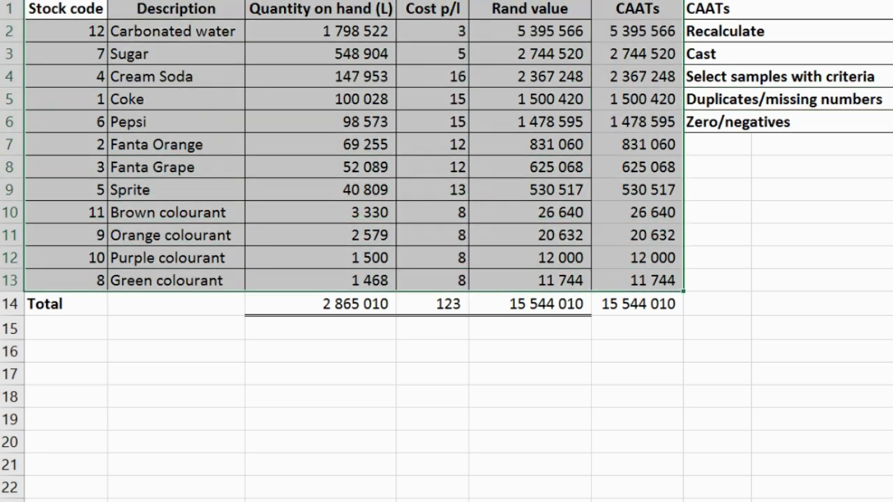
{"action": "key", "text": "alt+a"}
{"action": "key", "text": "s"}
{"action": "key", "text": "s"}
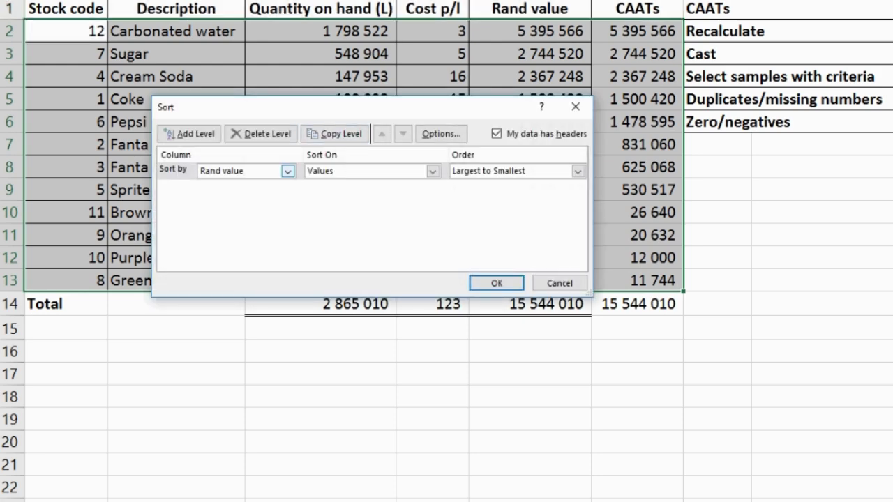
{"action": "left_click", "coordinate": [288, 171]}
{"action": "left_click", "coordinate": [231, 184]}
{"action": "key", "text": "Tab"}
{"action": "key", "text": "Tab"}
{"action": "key", "text": "alt+Down"}
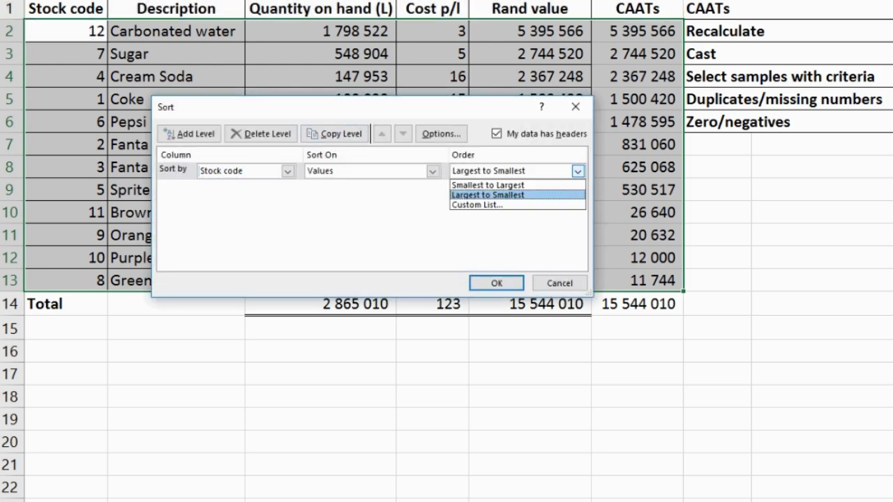
{"action": "key", "text": "Up"}
{"action": "key", "text": "Return"}
{"action": "key", "text": "Return"}
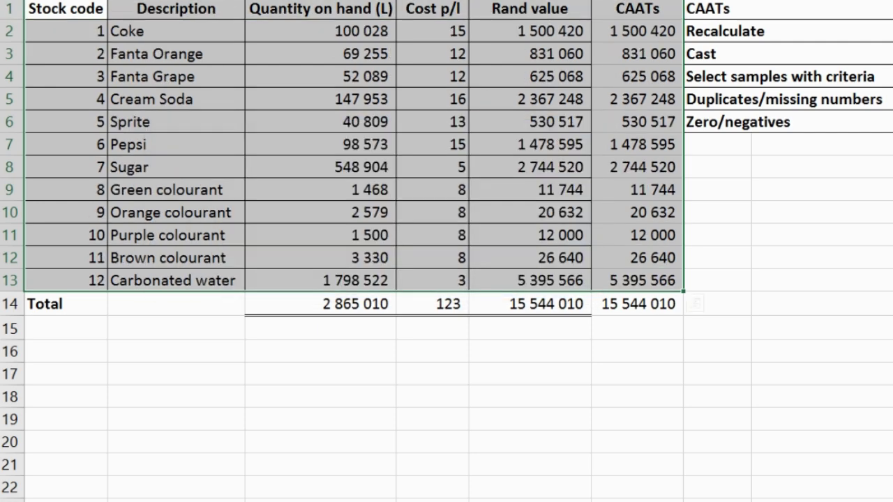
Step: Go through the stock codes in A2:A13 one by one to check for duplicates and missing numbers
{"action": "left_click", "coordinate": [65, 31]}
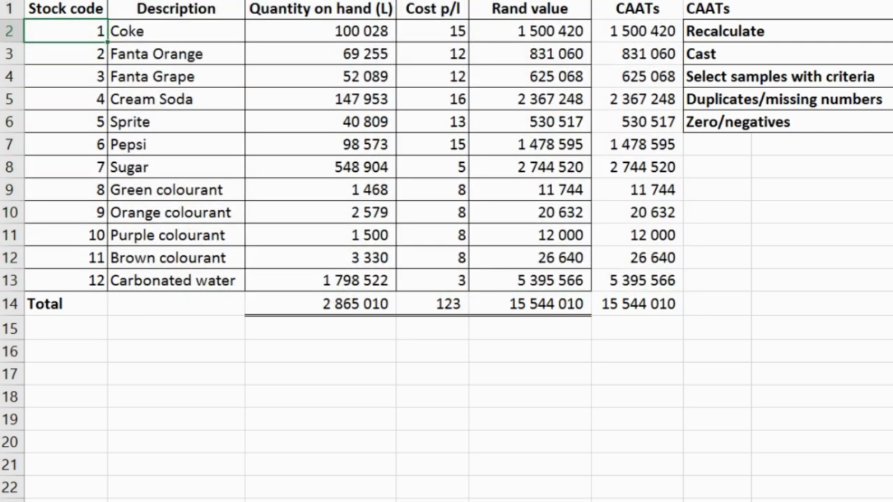
{"action": "key", "text": "shift+Down"}
{"action": "key", "text": "shift+Down"}
{"action": "key", "text": "shift+Down"}
{"action": "key", "text": "shift+Down"}
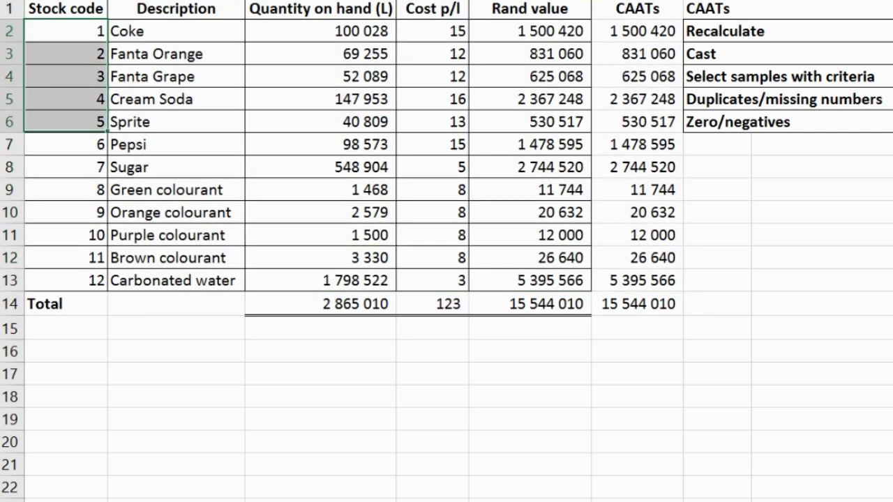
{"action": "key", "text": "shift+Down"}
{"action": "key", "text": "shift+Down"}
{"action": "key", "text": "shift+Down"}
{"action": "key", "text": "shift+Down"}
{"action": "key", "text": "shift+Down"}
{"action": "key", "text": "shift+Down"}
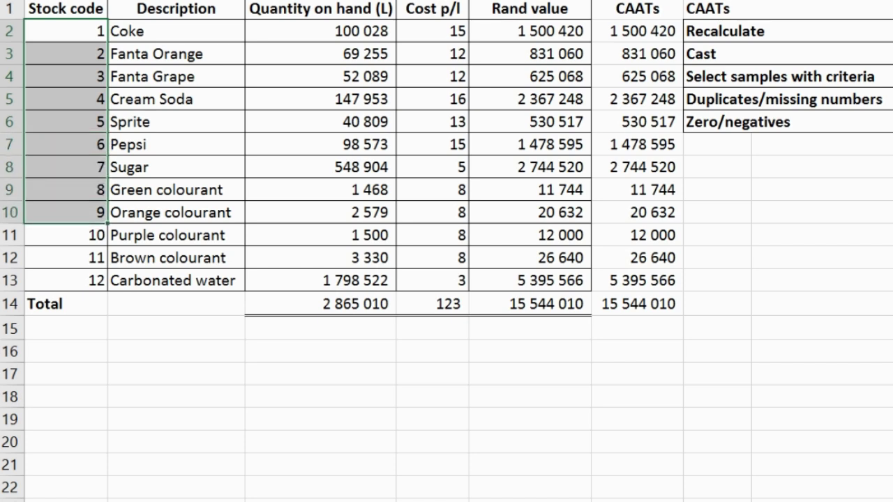
{"action": "key", "text": "shift+Down"}
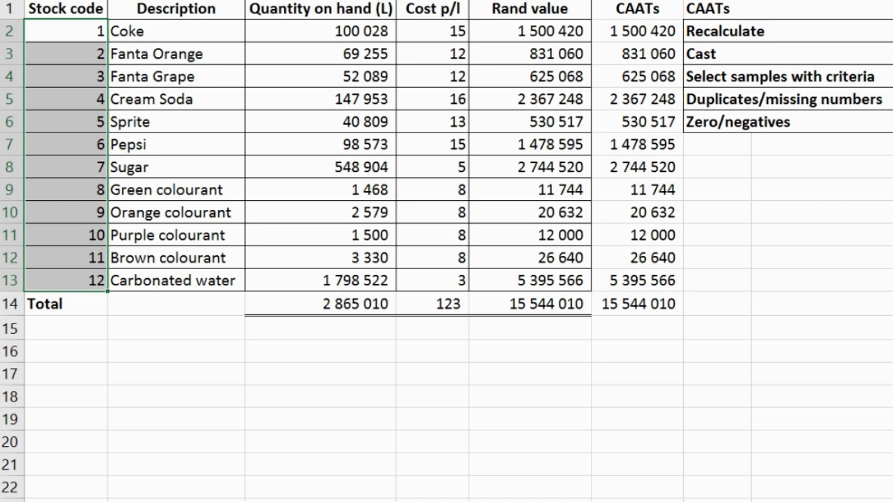
Step: Sort A1:F13 by Rand value from smallest to largest and check the lowest value in E2 for zeros or negatives
{"action": "left_click", "coordinate": [737, 121]}
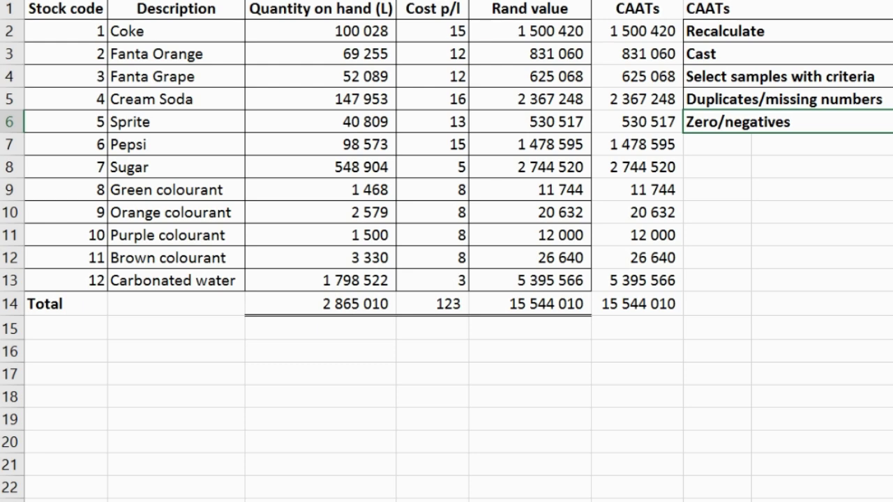
{"action": "left_click_drag", "start_coordinate": [63, 8], "coordinate": [638, 279]}
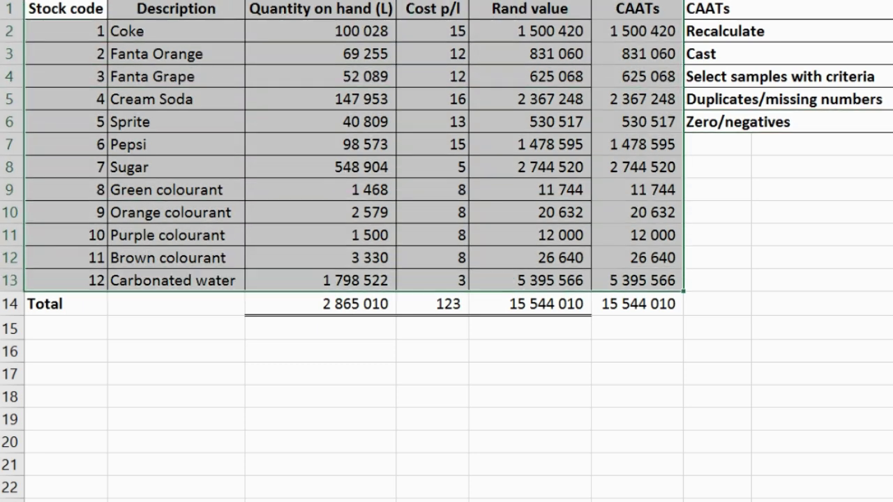
{"action": "key", "text": "alt+a"}
{"action": "key", "text": "s"}
{"action": "key", "text": "s"}
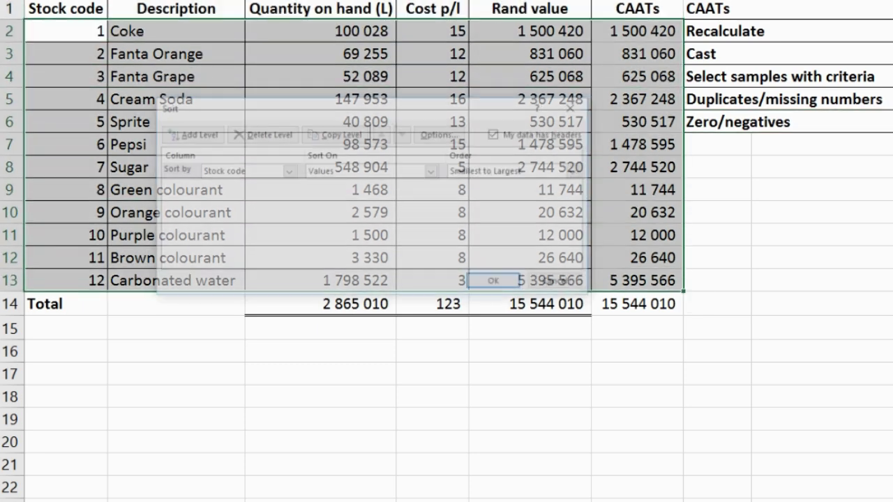
{"action": "left_click", "coordinate": [288, 171]}
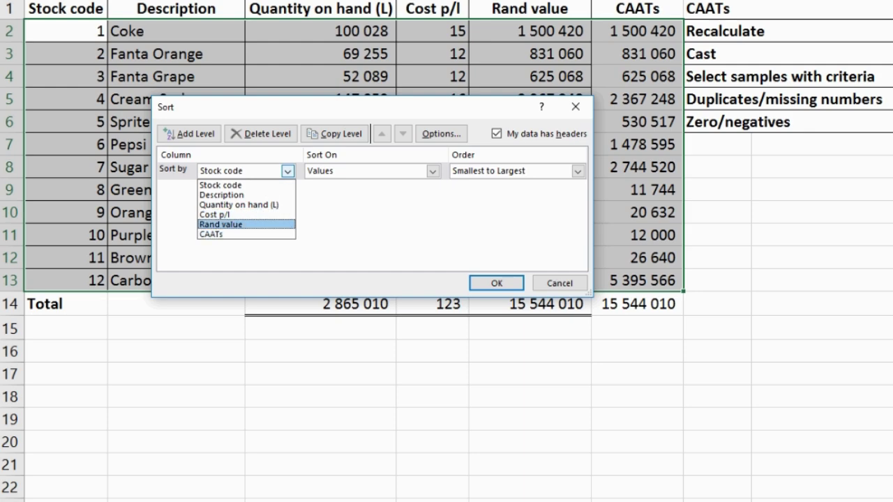
{"action": "left_click", "coordinate": [246, 224]}
{"action": "key", "text": "Return"}
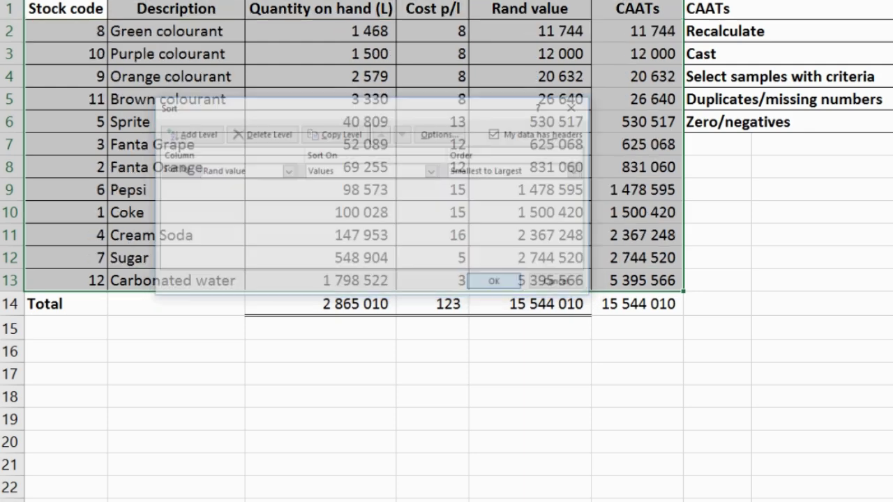
{"action": "left_click", "coordinate": [529, 30]}
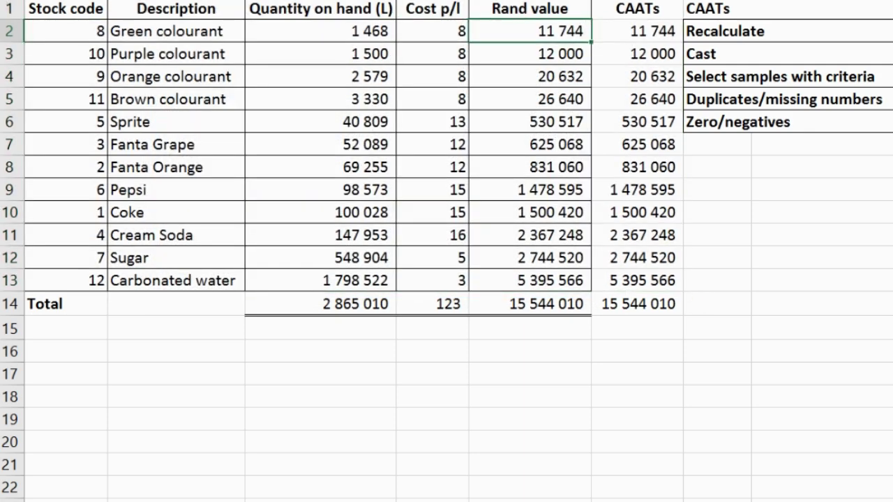